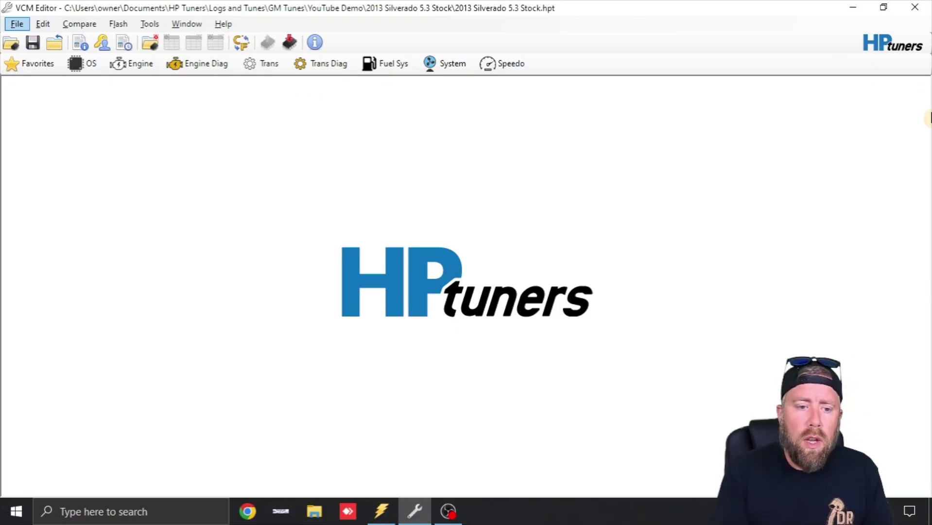
Step: Set DOD to Disable under Fuel > Lean/Fuel-Saving and add it to Favorites
left_click(119, 65)
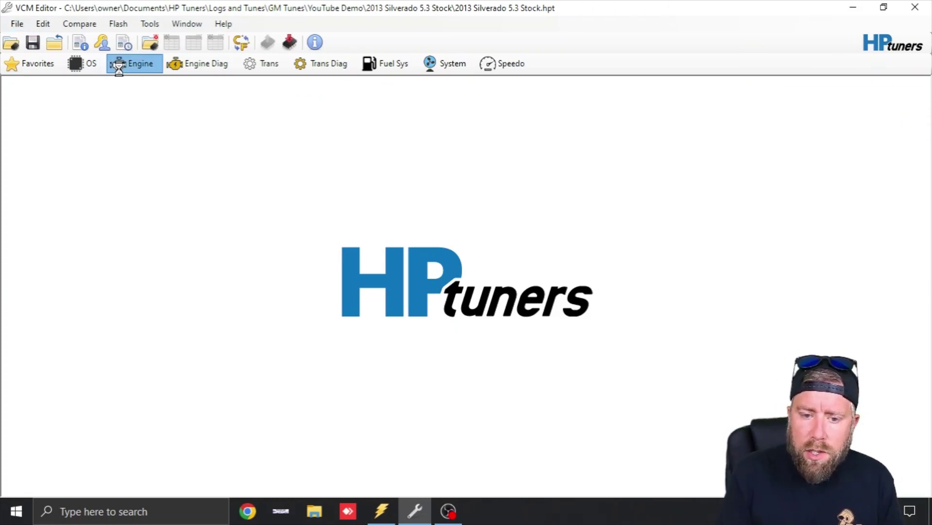
left_click(473, 111)
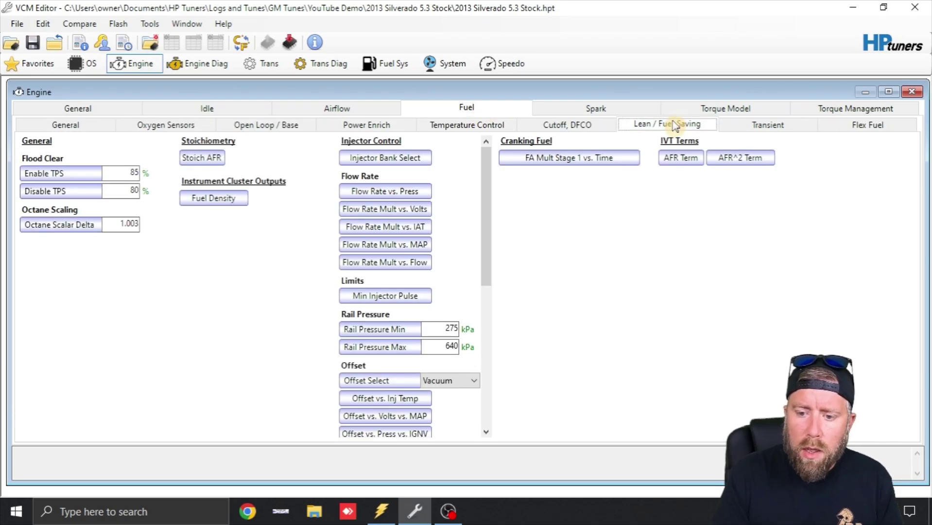
left_click(674, 124)
left_click(134, 175)
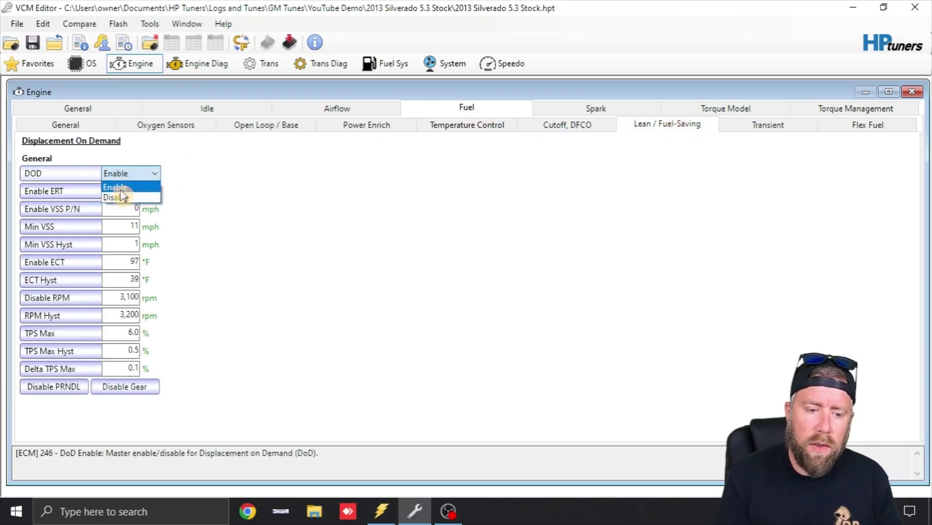
left_click(122, 196)
right_click(89, 181)
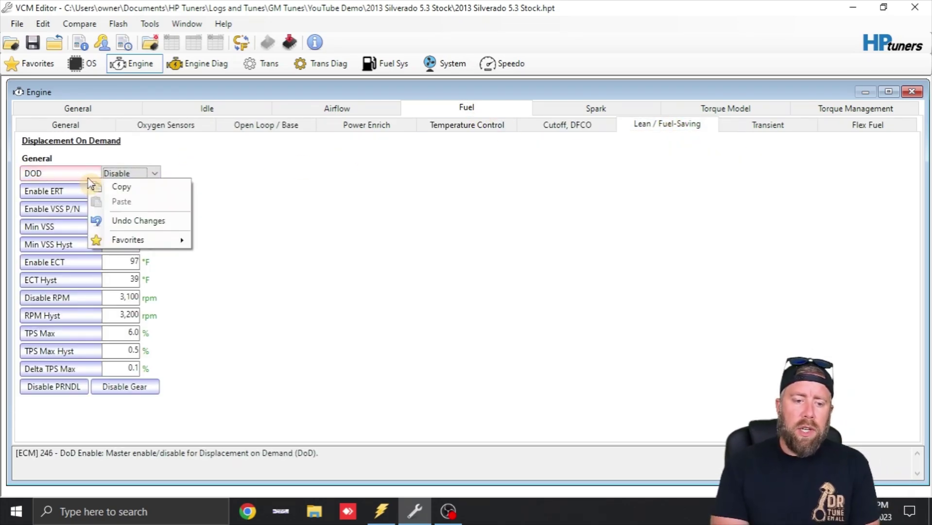
mouse_move(139, 241)
left_click(232, 241)
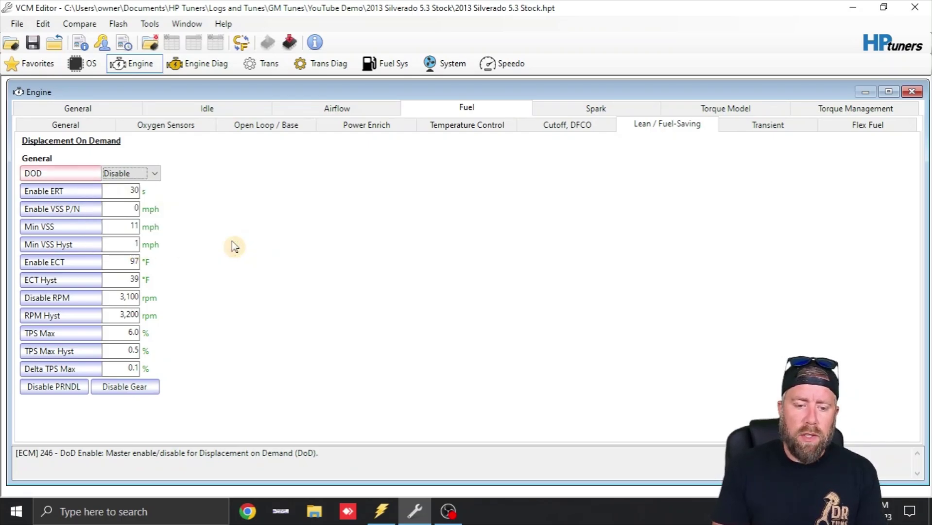
left_click(43, 64)
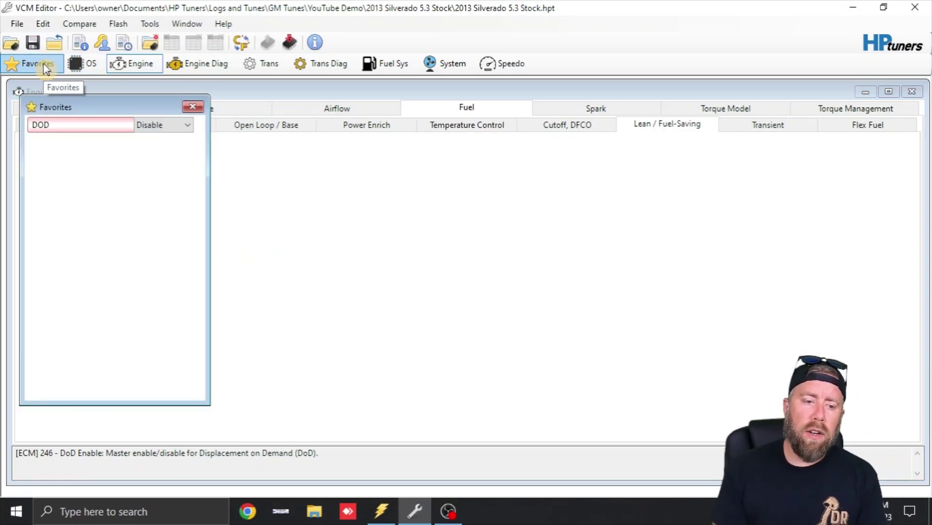
left_click(192, 107)
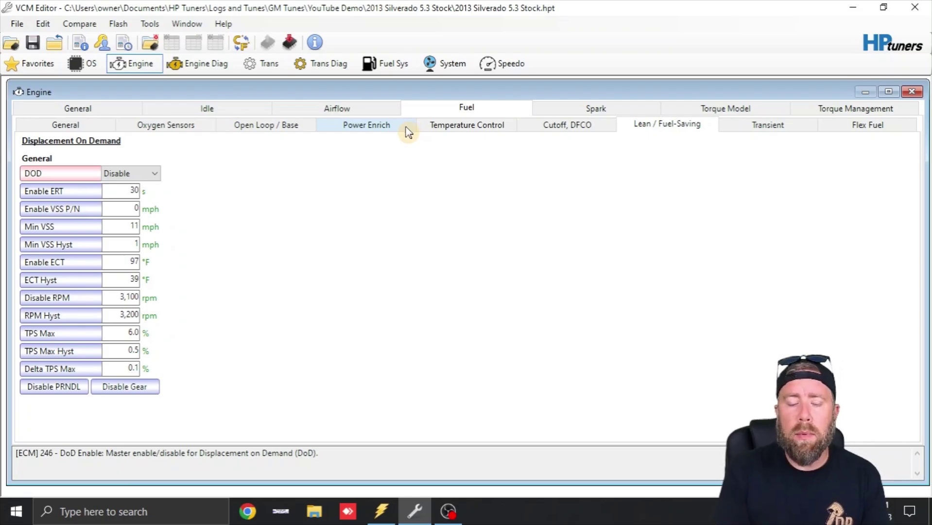
Step: Set the Power Enrich Enrichment Timer to 0 and add it to Favorites
left_click(407, 130)
double_click(440, 246)
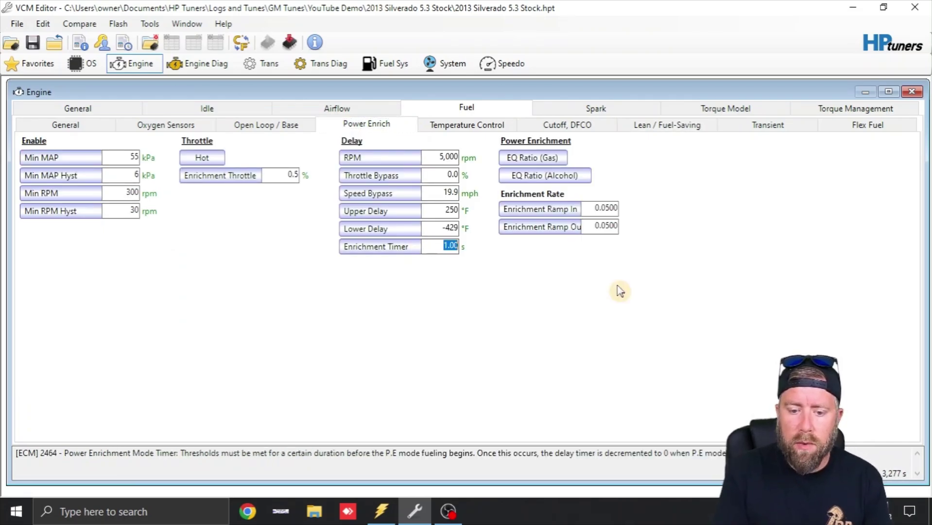
type("0")
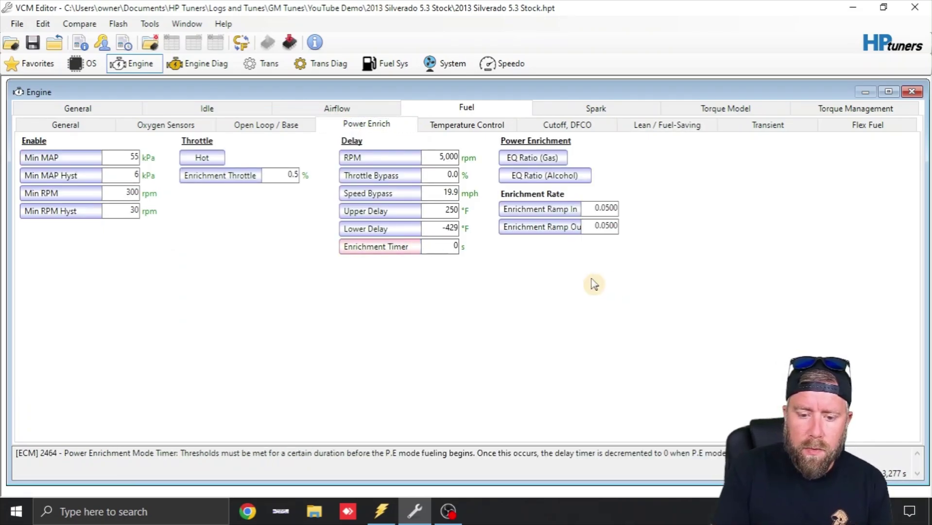
right_click(386, 251)
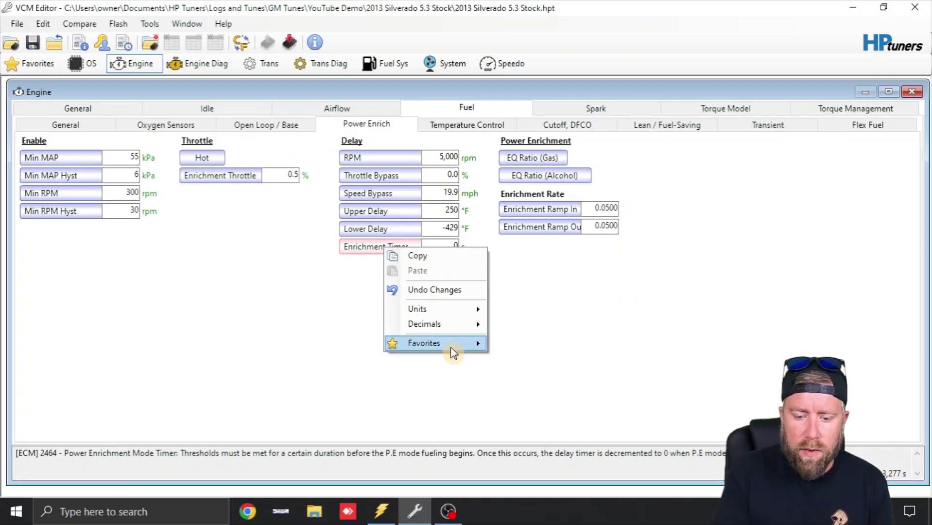
mouse_move(422, 343)
left_click(521, 345)
left_click(30, 64)
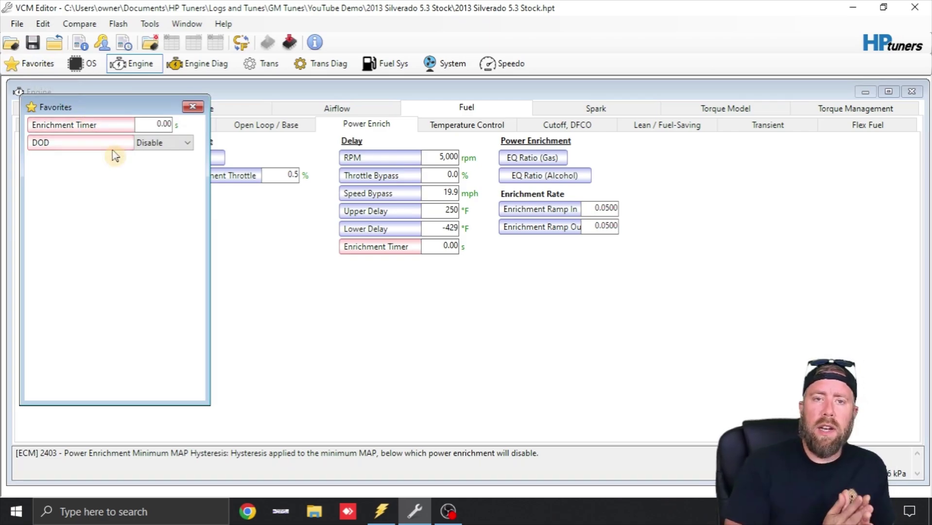
Step: Close the tune without saving and reopen 2013 Silverado 5.3 Stock
left_click(192, 106)
left_click(59, 44)
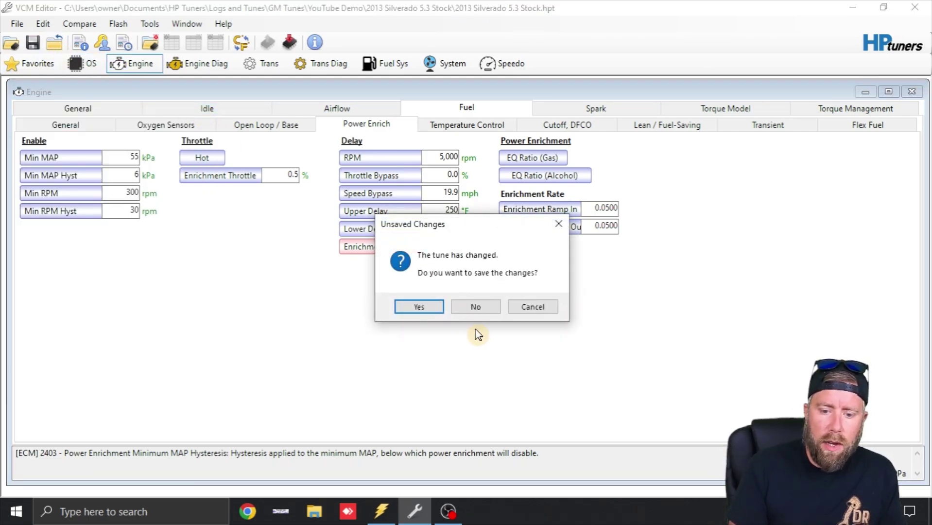
left_click(476, 306)
left_click(11, 43)
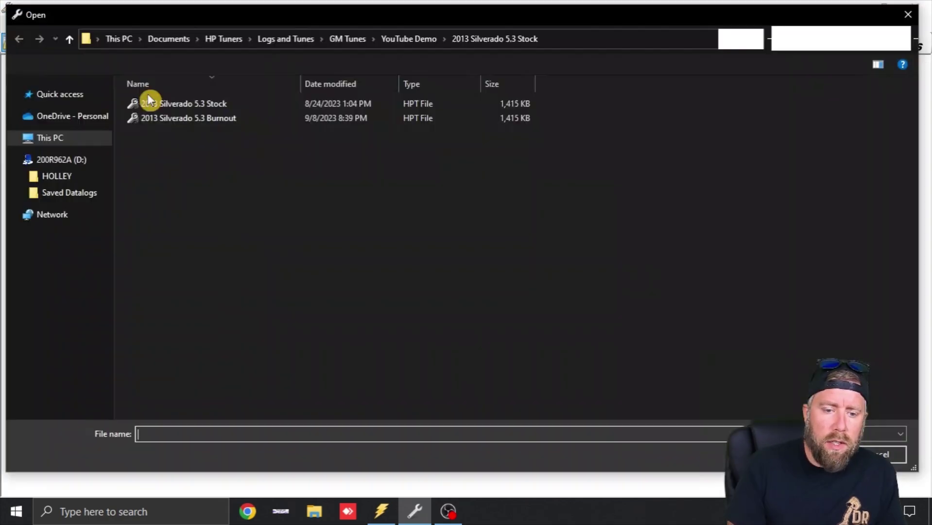
double_click(232, 108)
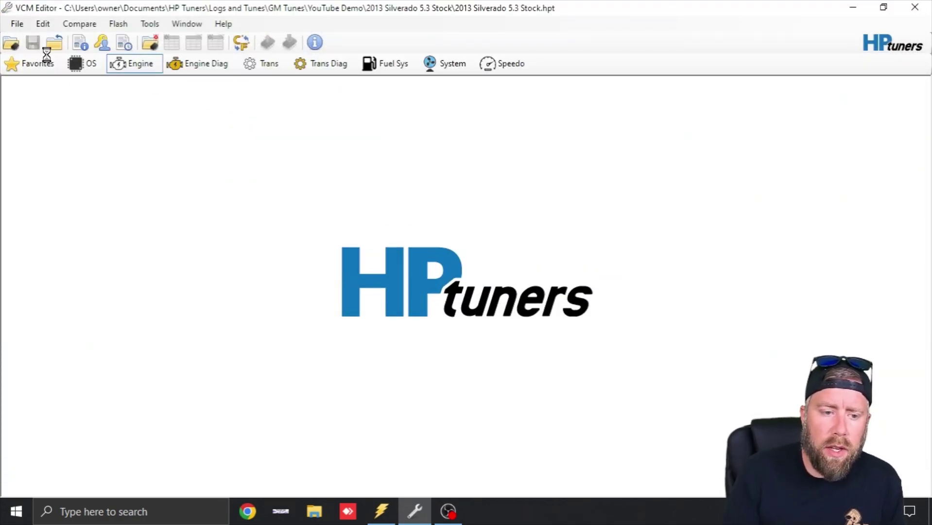
Step: From Favorites, set Enrichment Timer to 0 and DOD to Disable
left_click(32, 68)
left_click(193, 106)
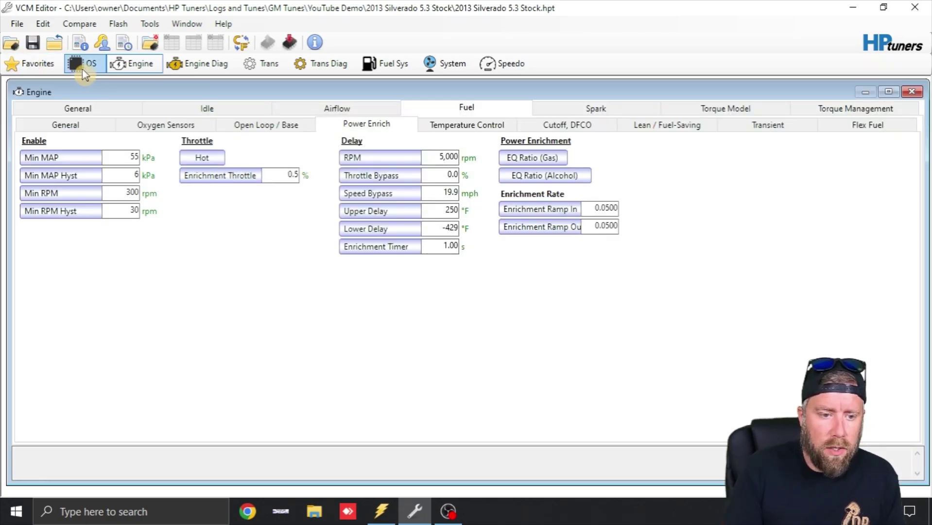
left_click(38, 65)
double_click(154, 124)
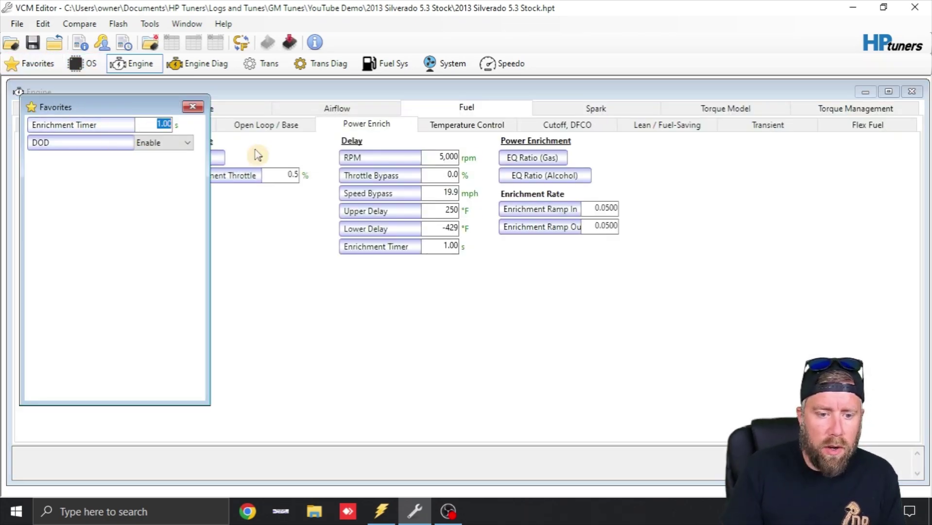
type("0")
key("Return")
left_click(184, 143)
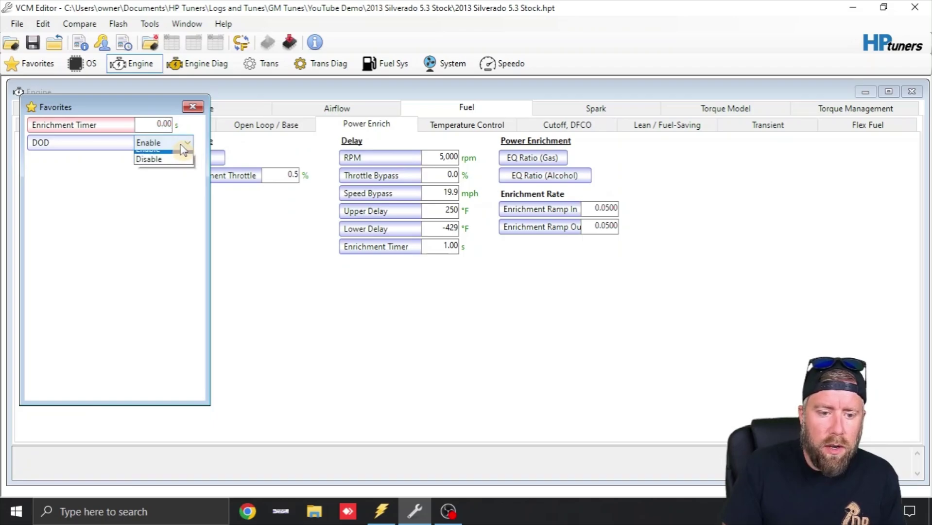
left_click(175, 164)
left_click(193, 106)
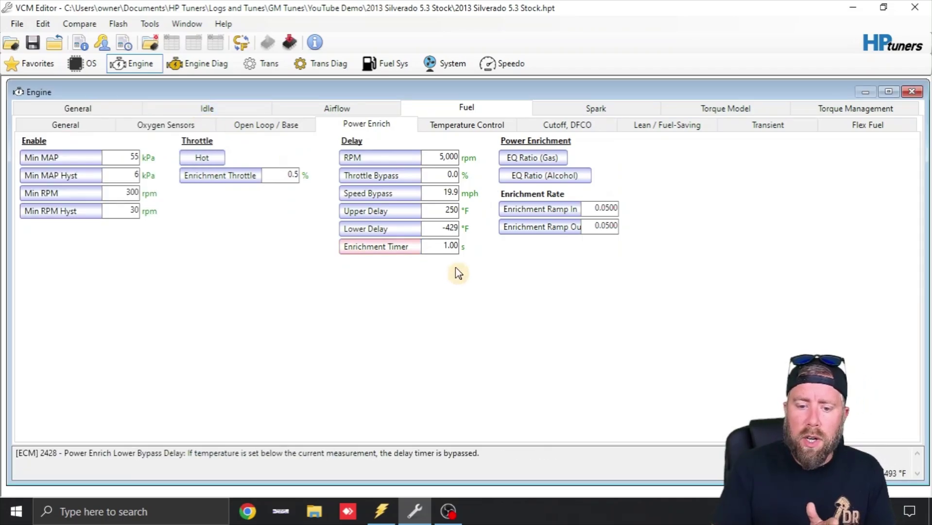
mouse_move(452, 245)
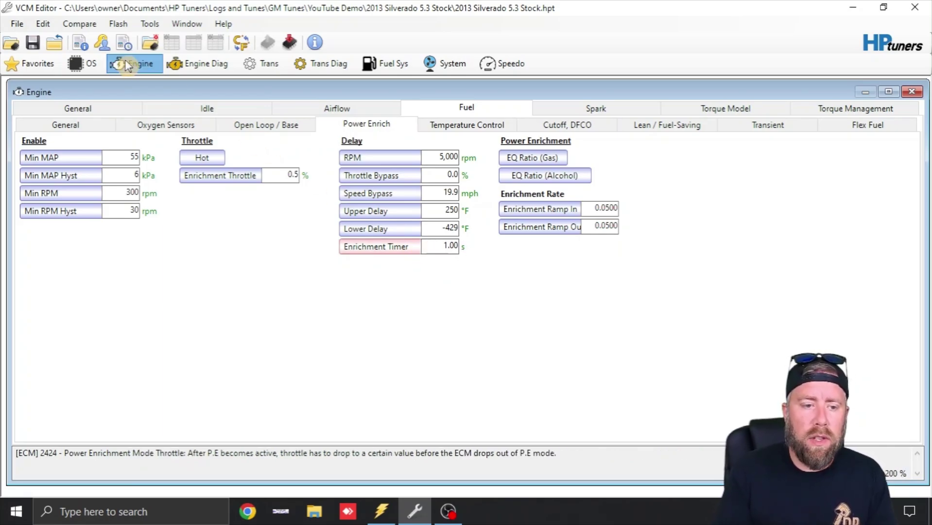
left_click(15, 24)
Step: Save the tune as '2013 Silverado 5.3 Stock Favorites Test'
left_click(33, 77)
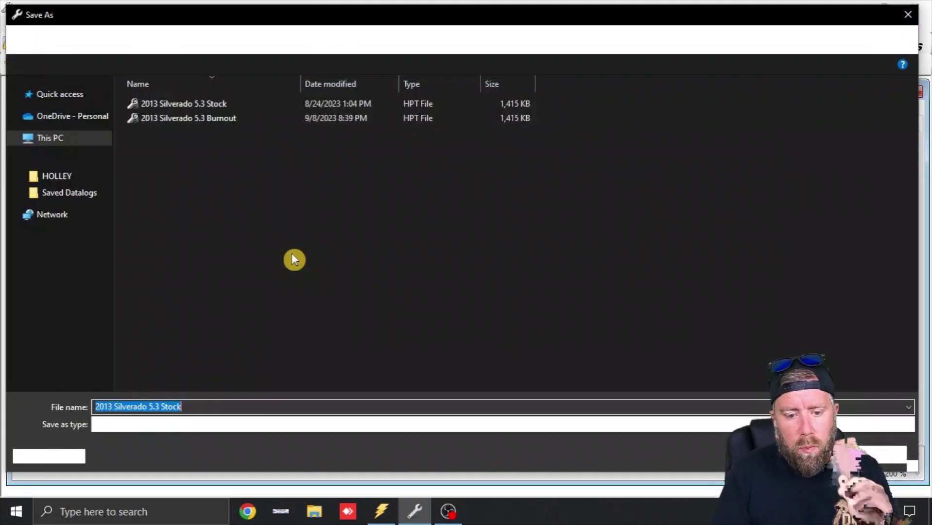
left_click(204, 407)
type("Fa")
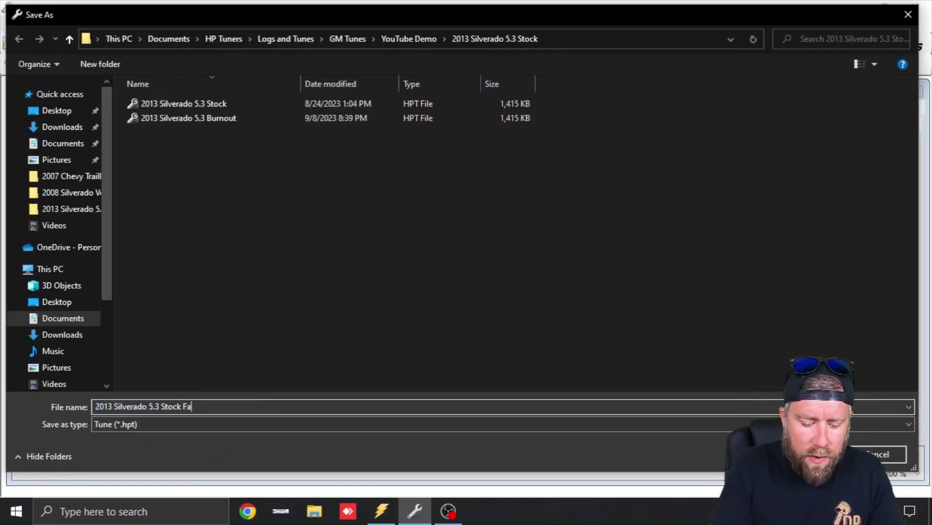
type("vorites Test")
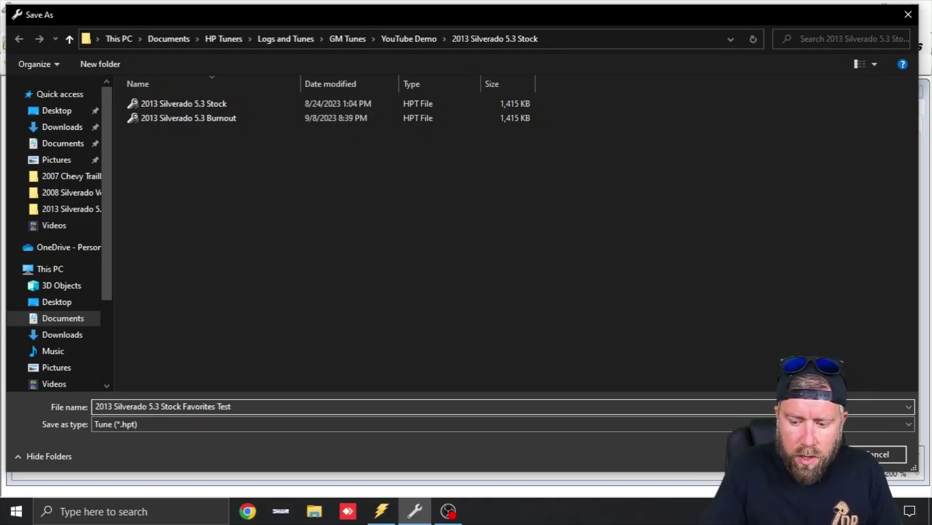
key("Return")
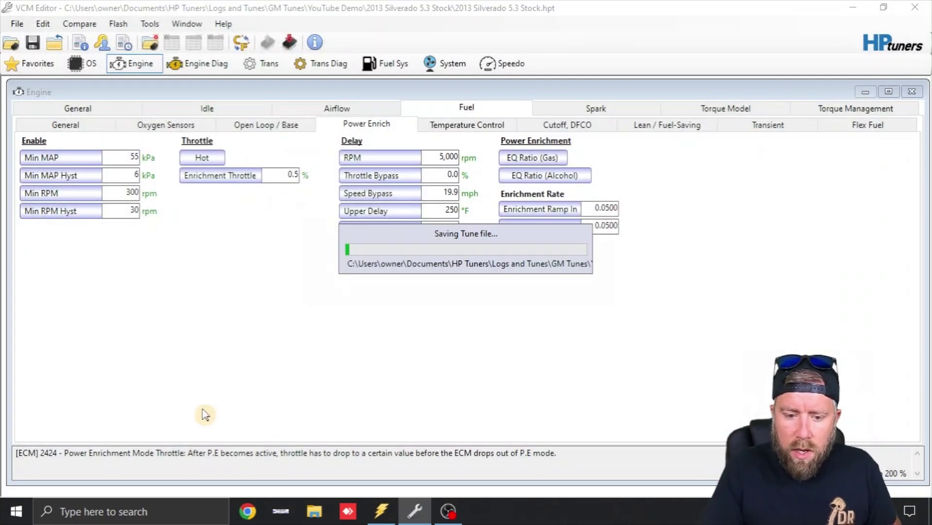
Step: Close and reopen the Favorites Test tune, then show its Lean/Fuel-Saving settings
left_click(54, 44)
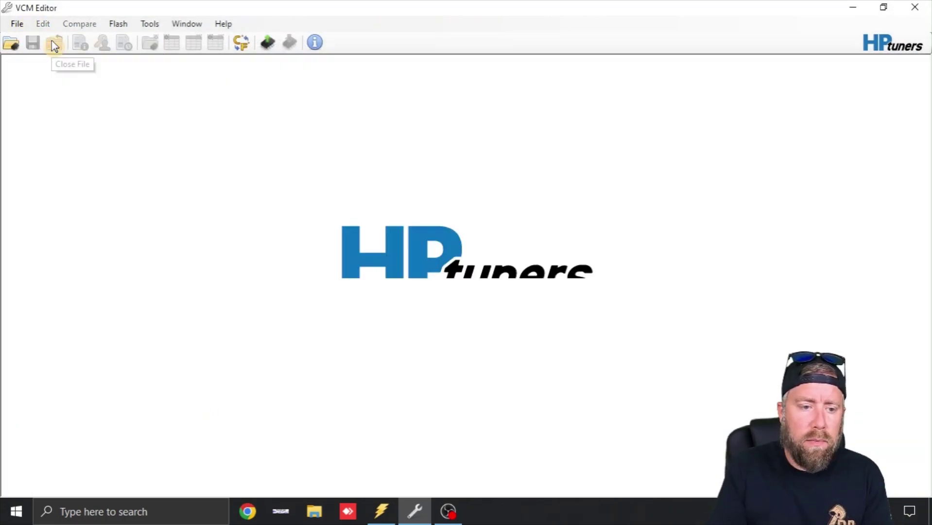
left_click(9, 43)
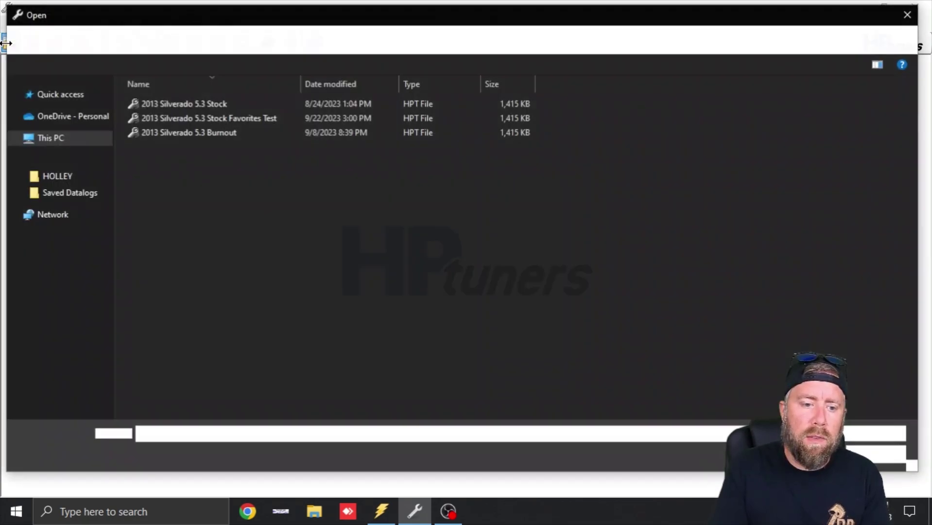
double_click(196, 117)
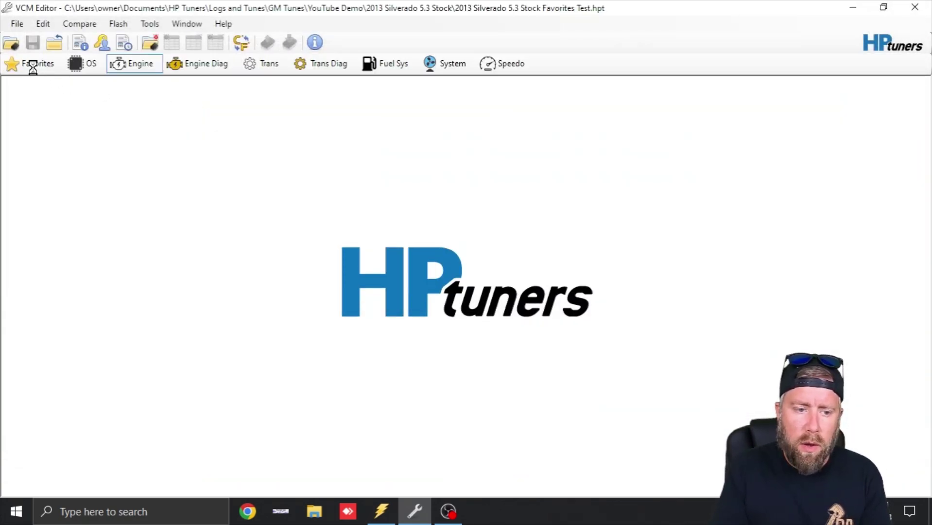
left_click(33, 66)
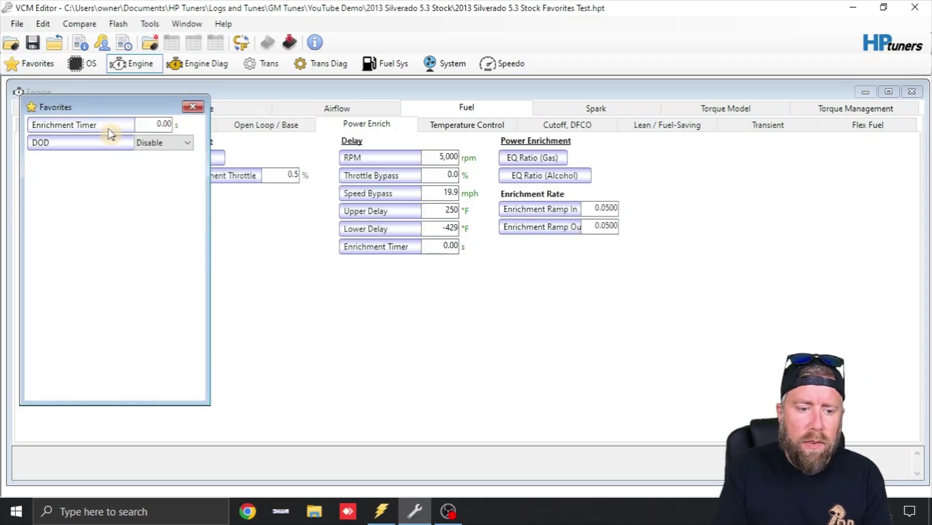
left_click(195, 109)
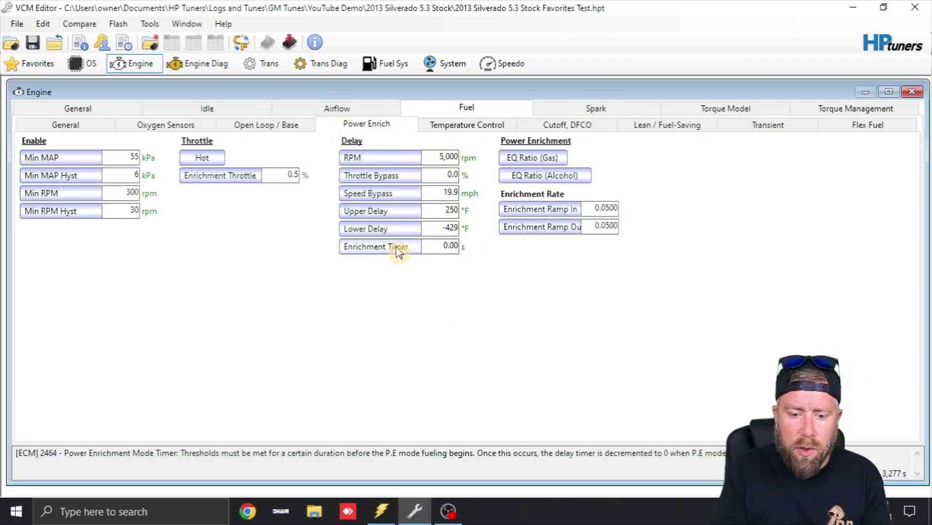
left_click(654, 125)
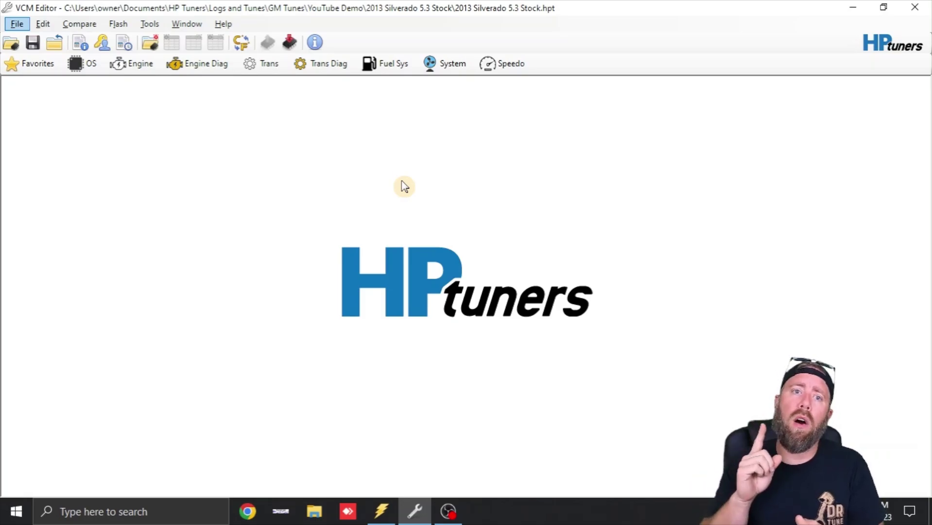
Step: Load the Burnout tune as the compare file and view the Comparison Log
left_click(79, 25)
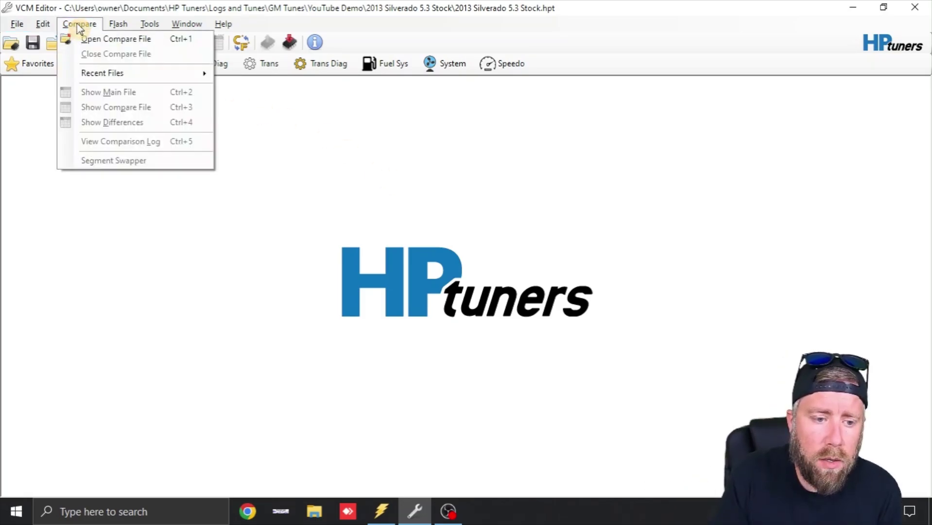
left_click(83, 38)
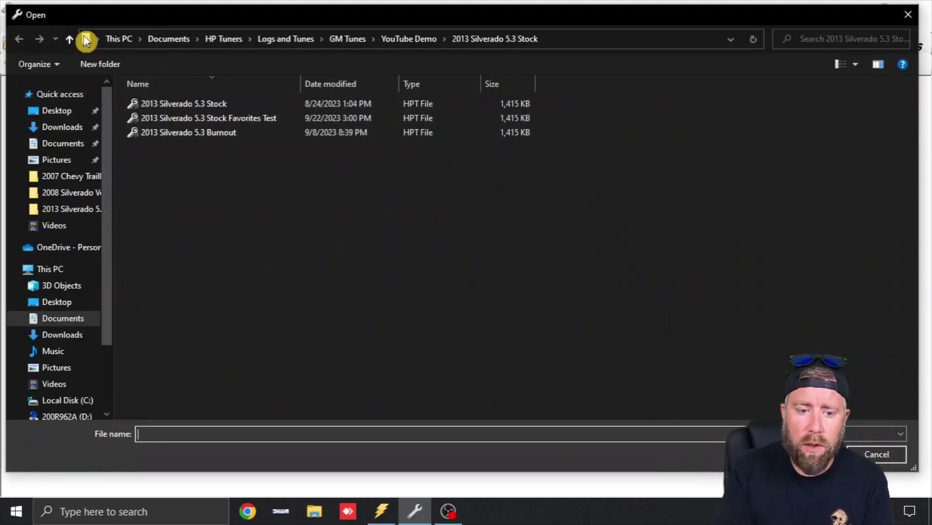
double_click(217, 135)
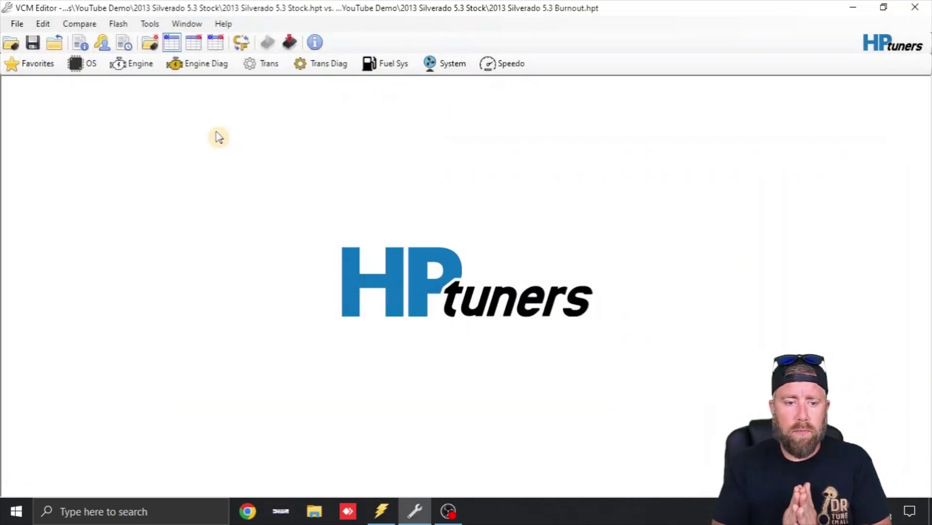
left_click(79, 24)
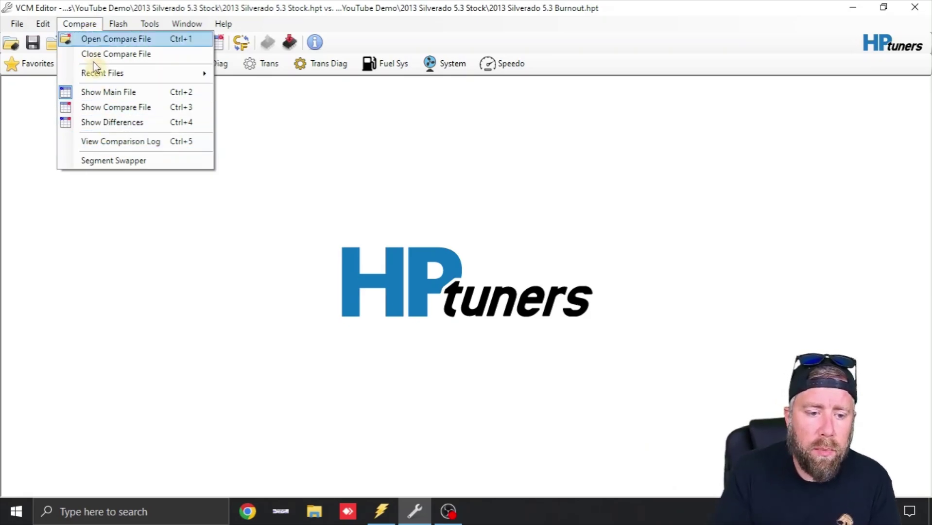
left_click(116, 144)
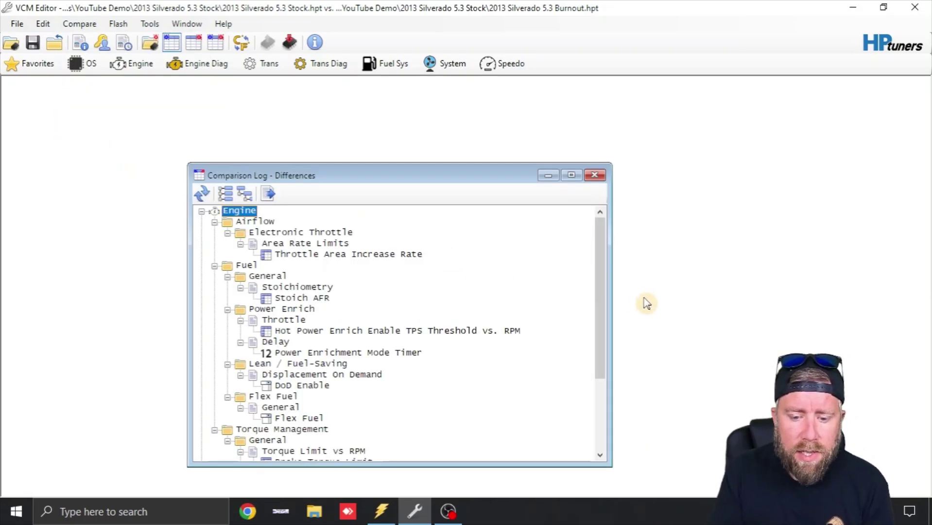
left_click_drag(602, 287, 604, 323)
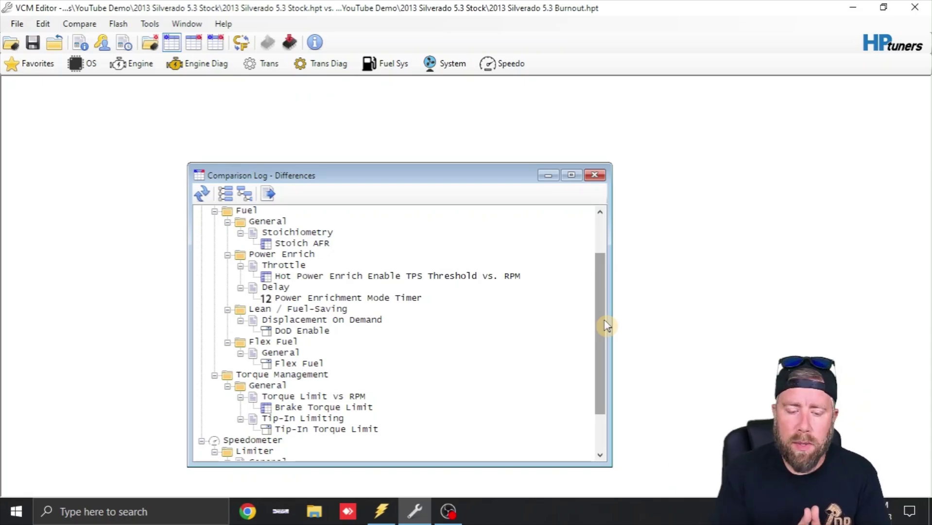
Step: Copy the selected Power Enrich differences from Burnout into the Stock tune
right_click(269, 256)
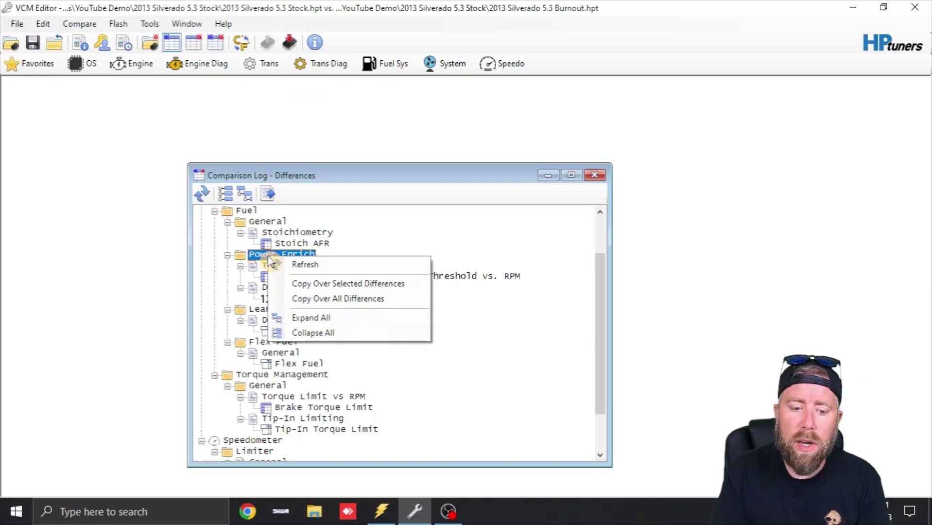
left_click(299, 284)
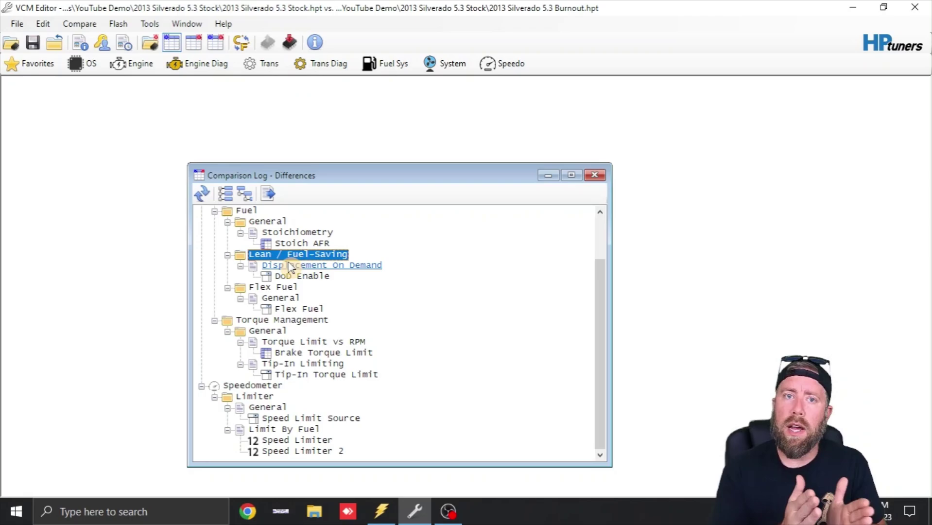
Step: Copy all remaining Engine differences from Burnout into the Stock tune
left_click_drag(599, 303, 601, 235)
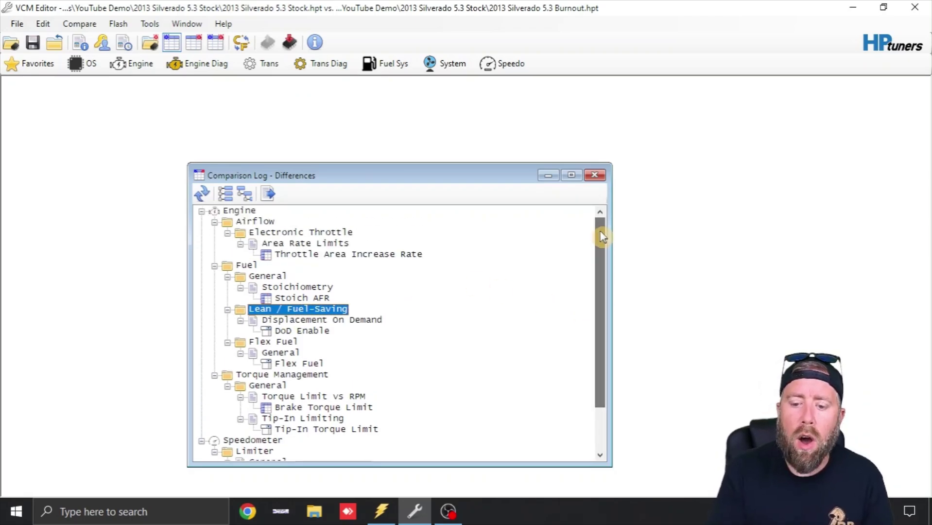
right_click(245, 213)
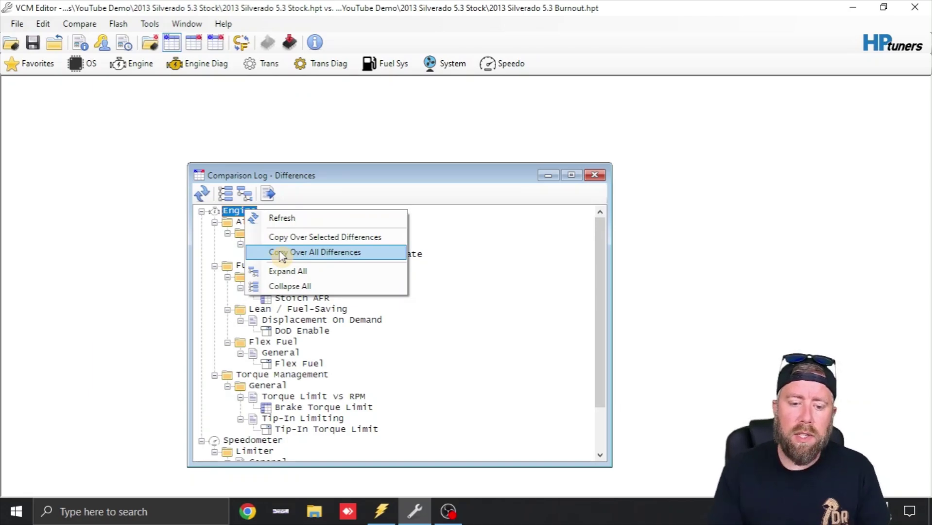
left_click(282, 252)
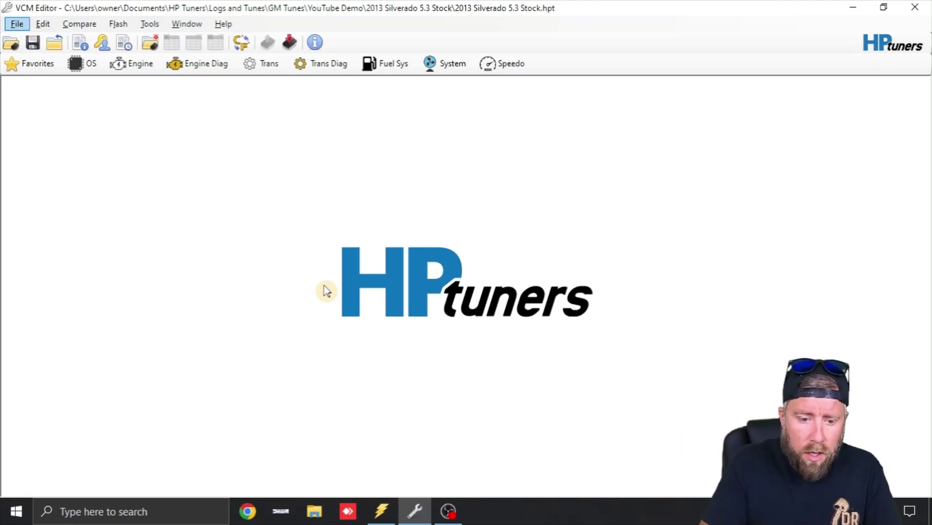
Step: Search the Parameter Navigator for 'flex' and open the Flex Fuel Spark correction table
key("ctrl+n")
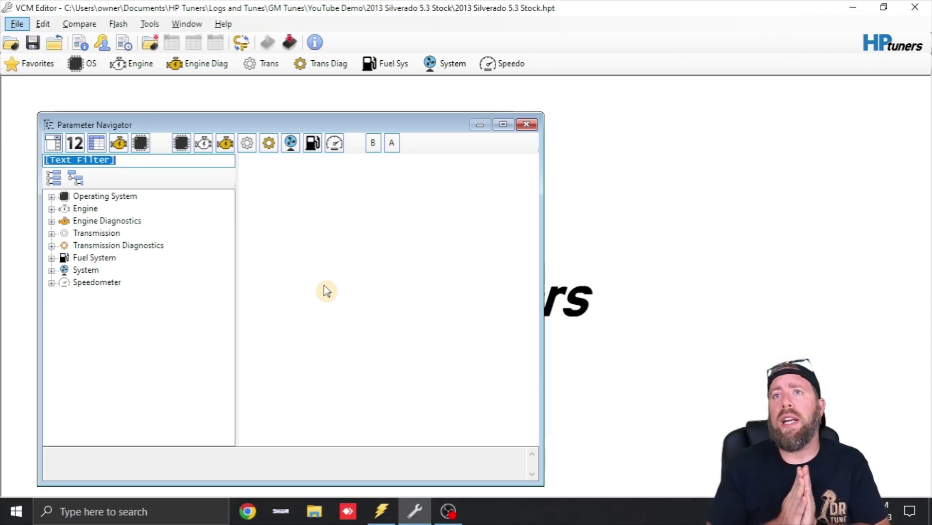
key("alt")
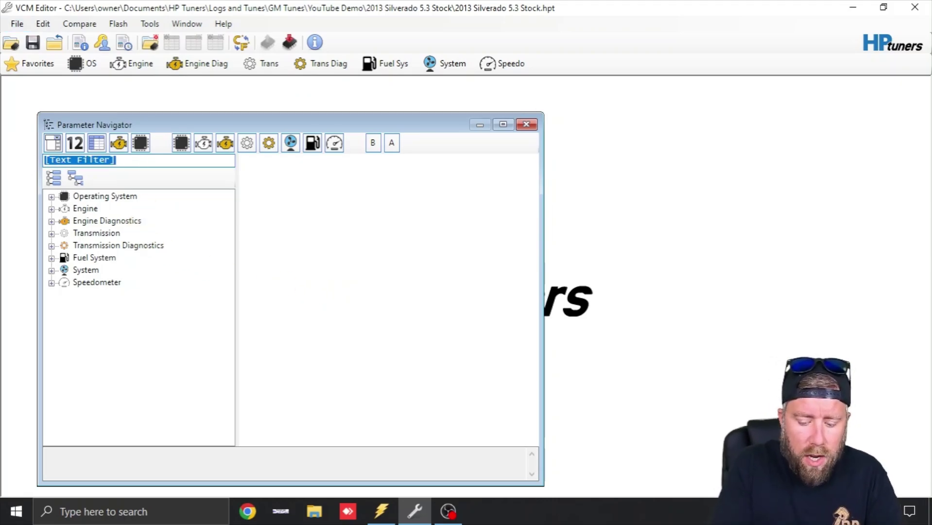
type("flex")
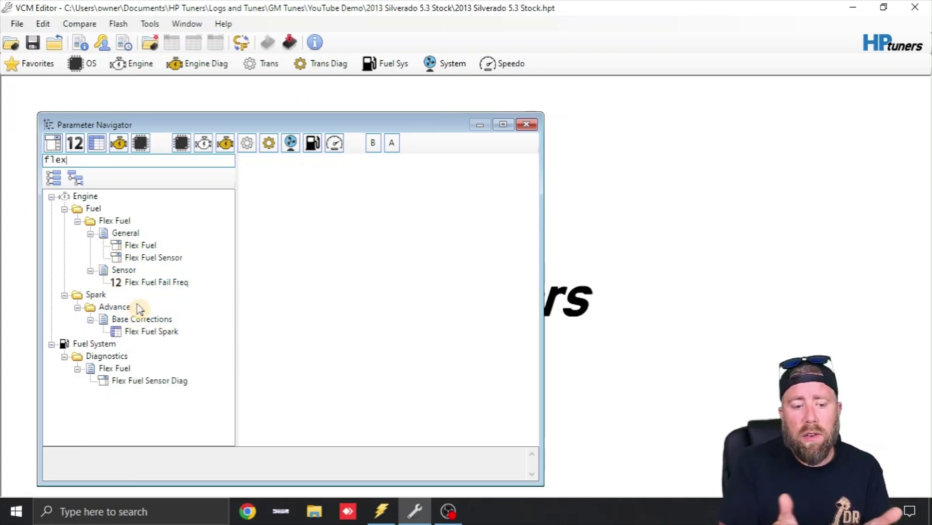
left_click(146, 246)
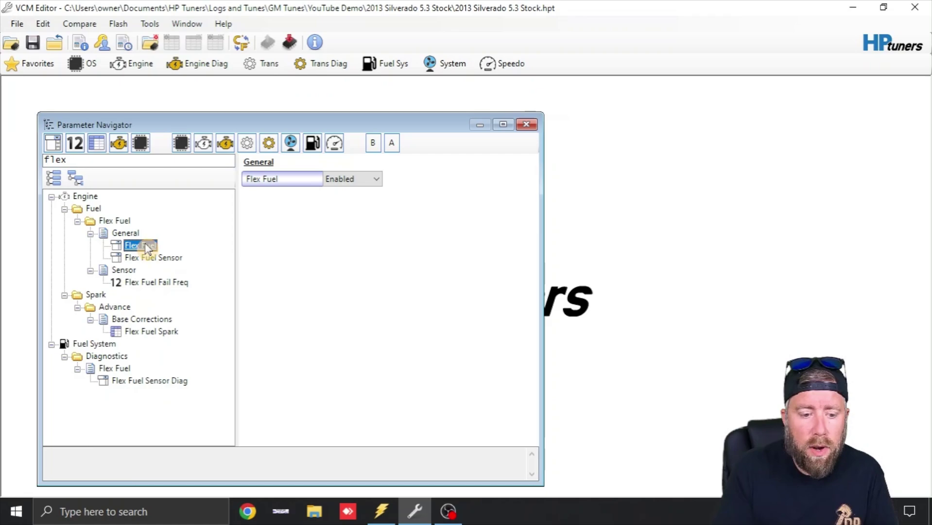
left_click(311, 183)
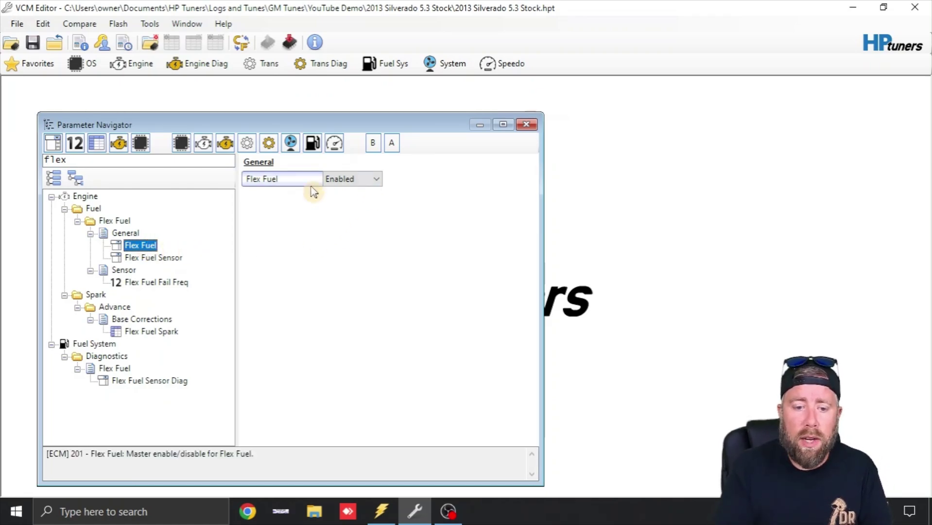
left_click(150, 258)
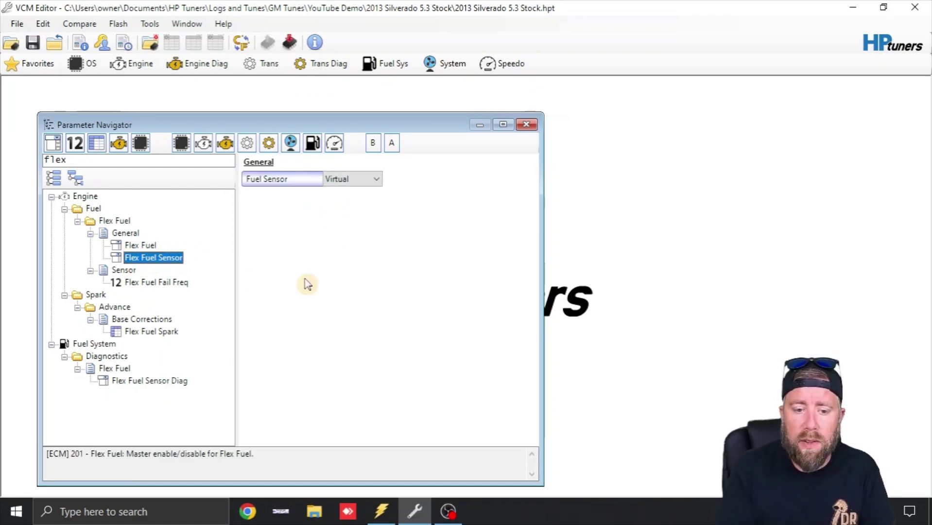
left_click(146, 331)
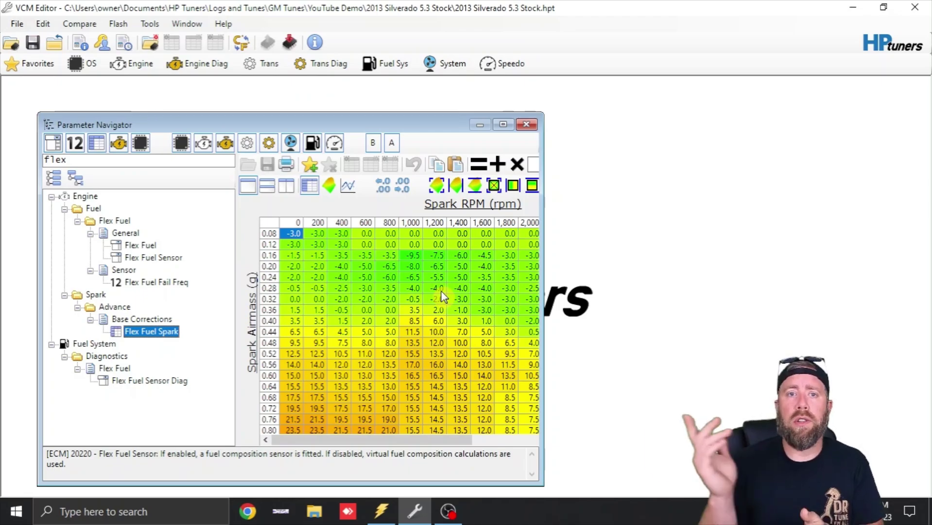
Step: Switch to VCM Scanner from the taskbar
left_click(382, 511)
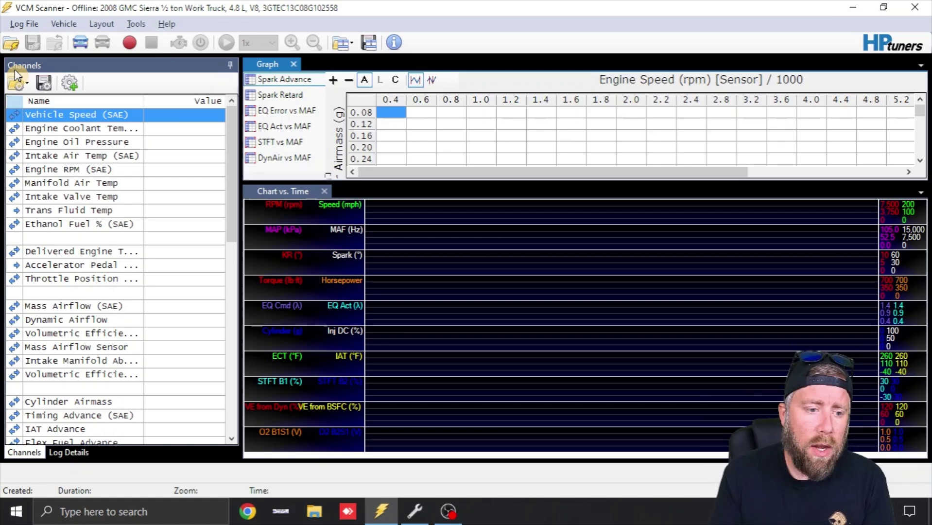
left_click(11, 44)
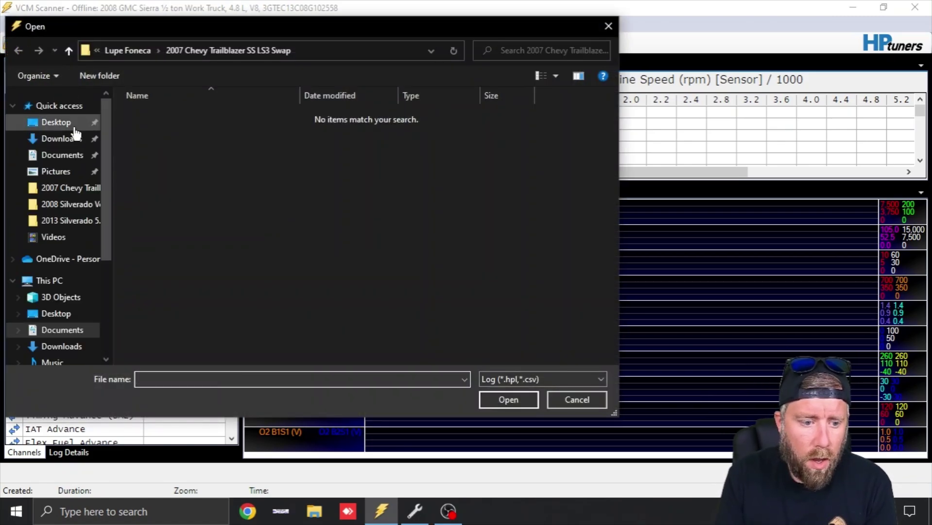
left_click(74, 160)
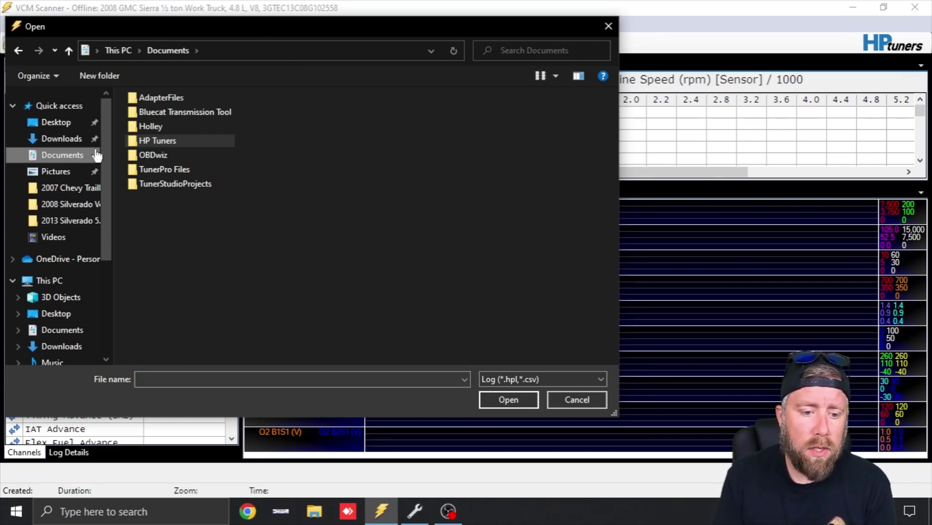
left_click(175, 144)
double_click(175, 145)
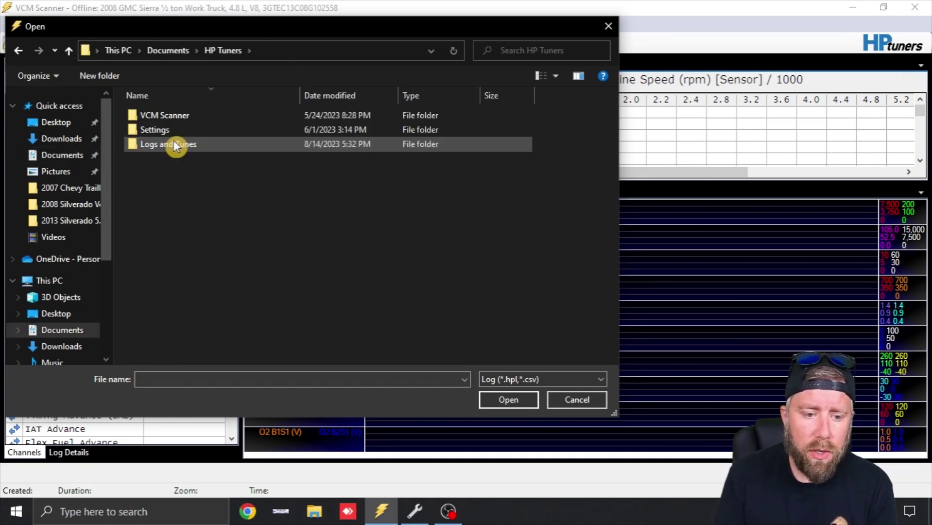
double_click(207, 117)
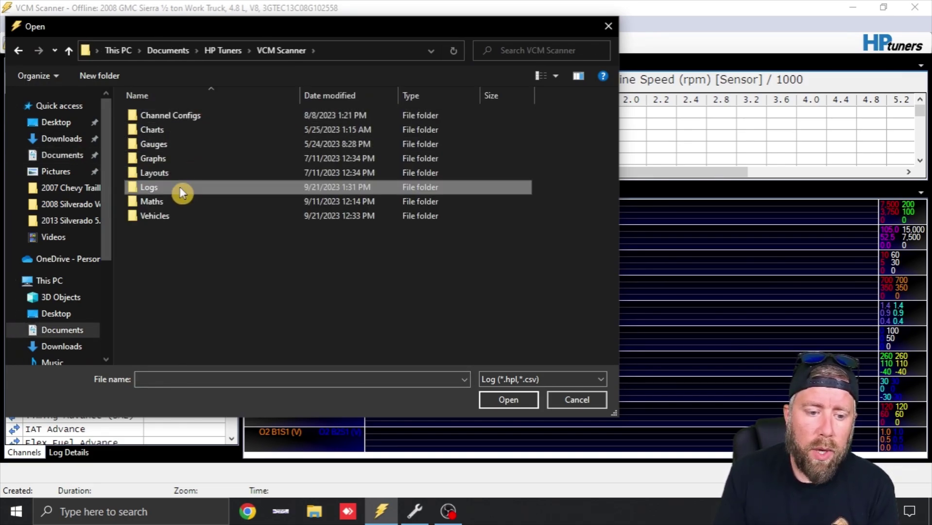
double_click(184, 187)
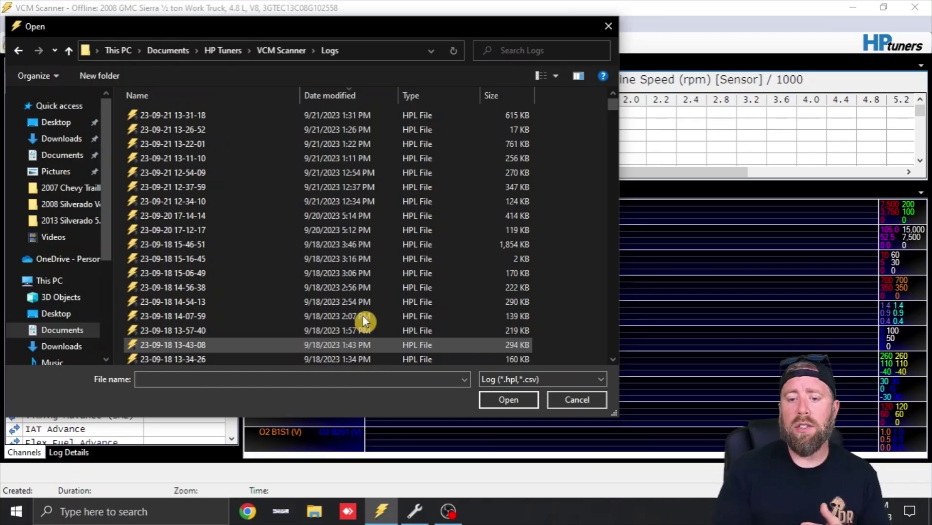
left_click_drag(612, 106, 610, 361)
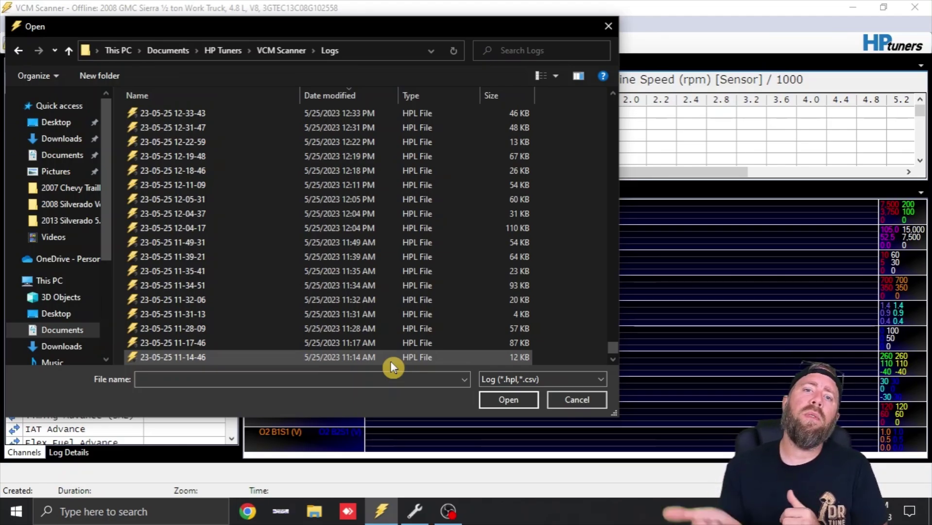
key("Escape")
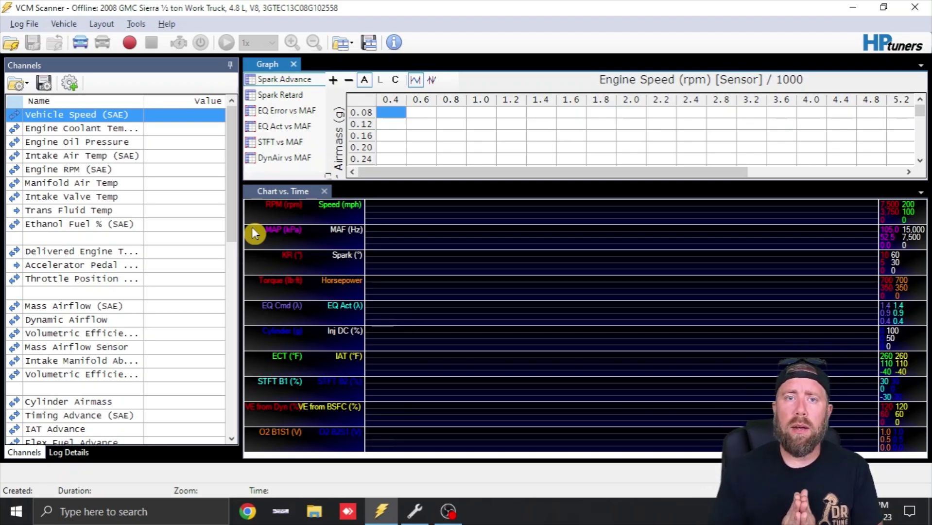
Step: Start connecting VCM Scanner to the vehicle interface
key("ctrl+Return")
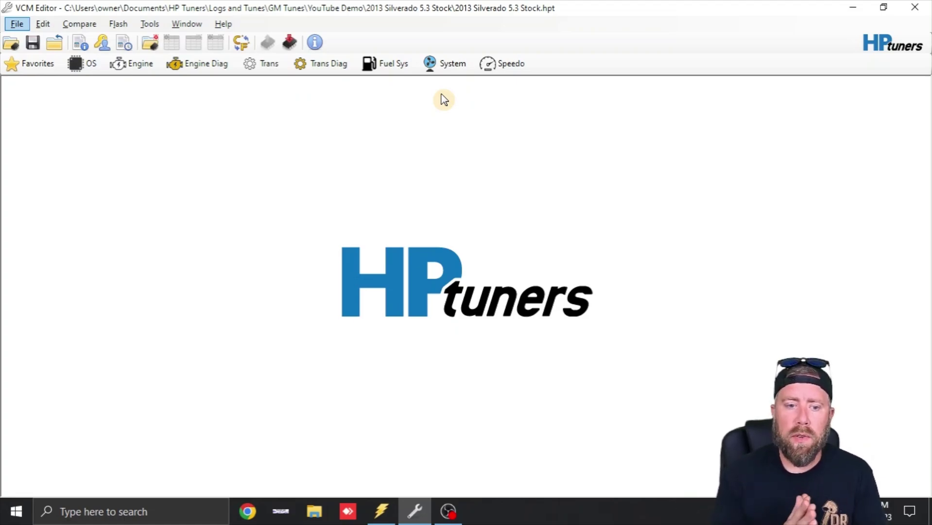
Step: Convert 408 cubic inches to liters in the Unit Conversion calculator
left_click(242, 44)
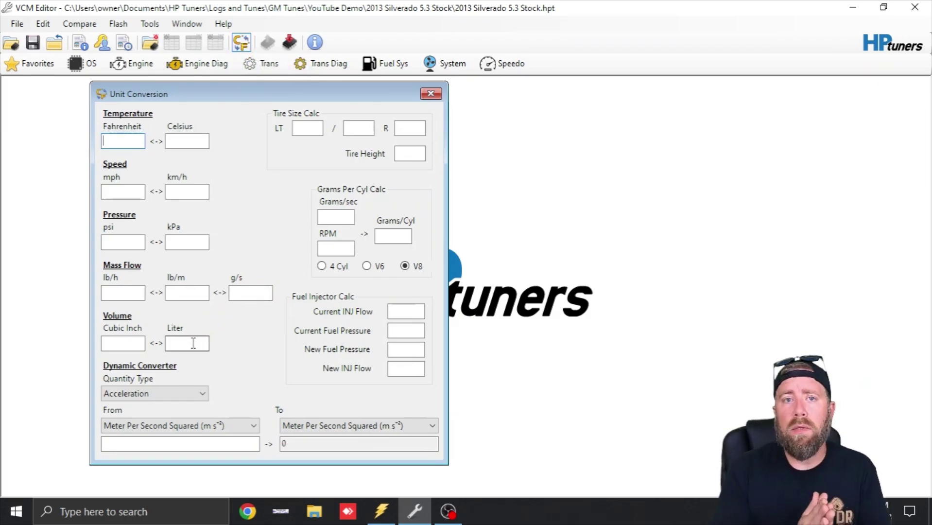
left_click(127, 342)
type("4")
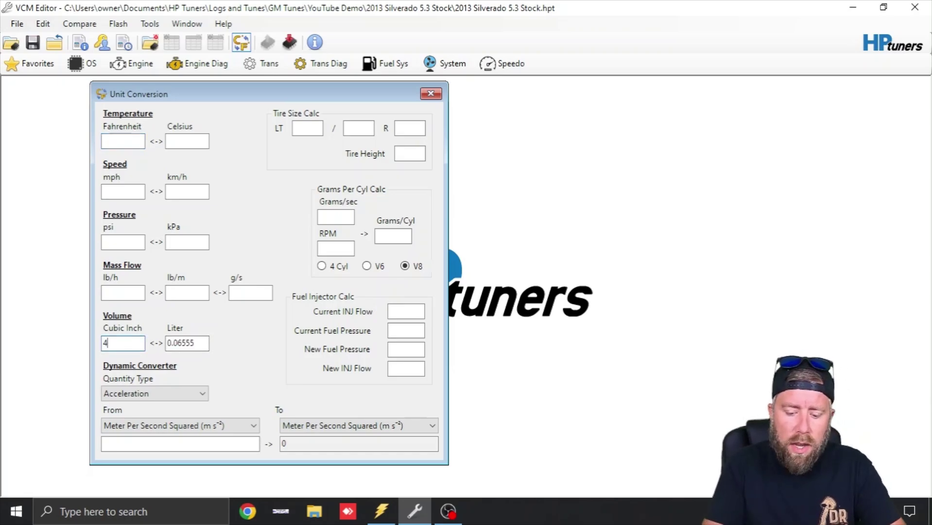
type("08")
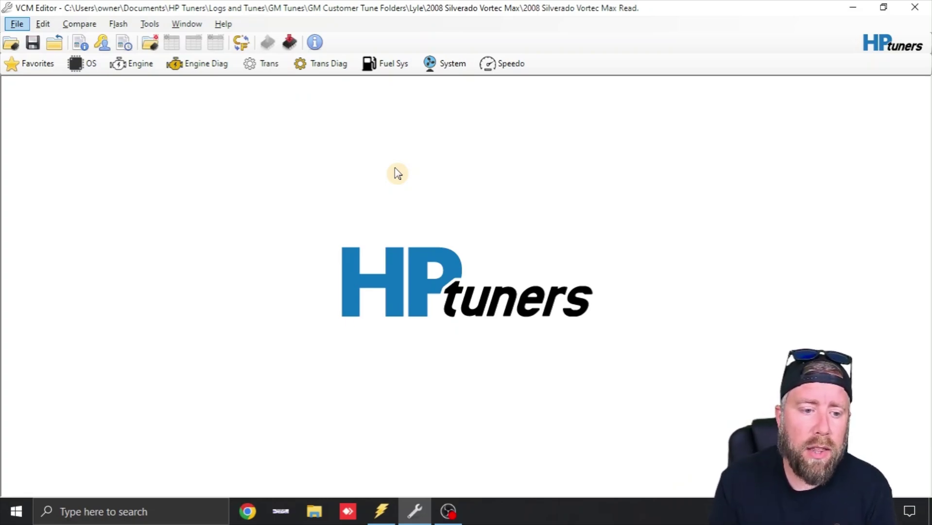
Step: Remove the FSCM controller from the 2008 Silverado Vortec Max Read tune's controller list
left_click(80, 43)
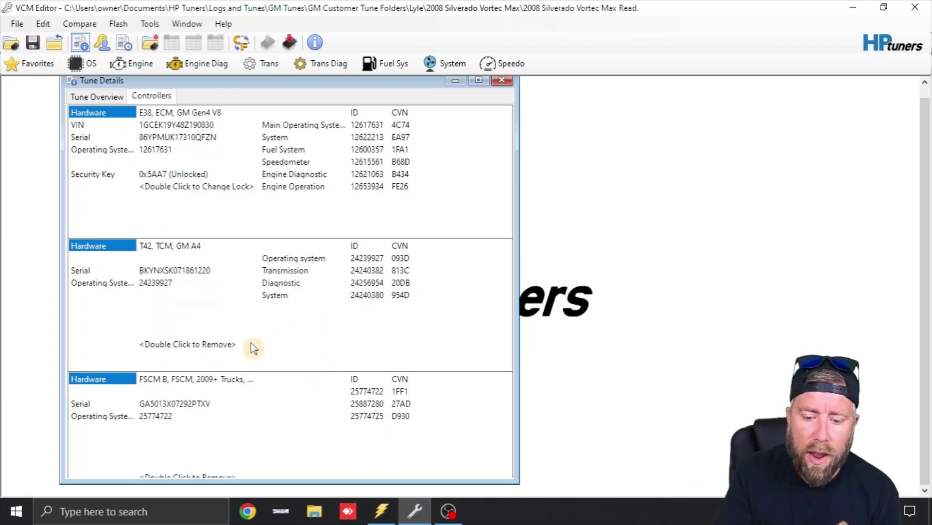
left_click_drag(515, 484, 521, 496)
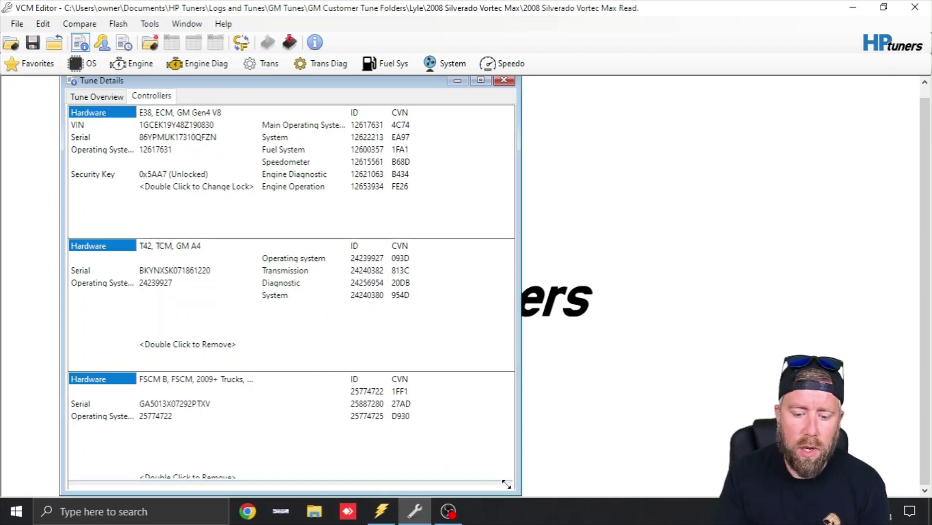
left_click(204, 478)
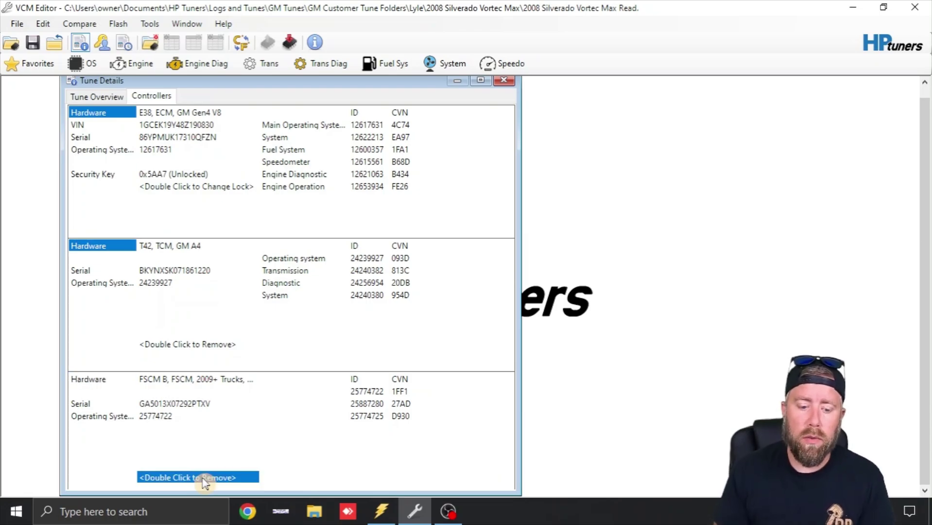
double_click(204, 481)
left_click(516, 317)
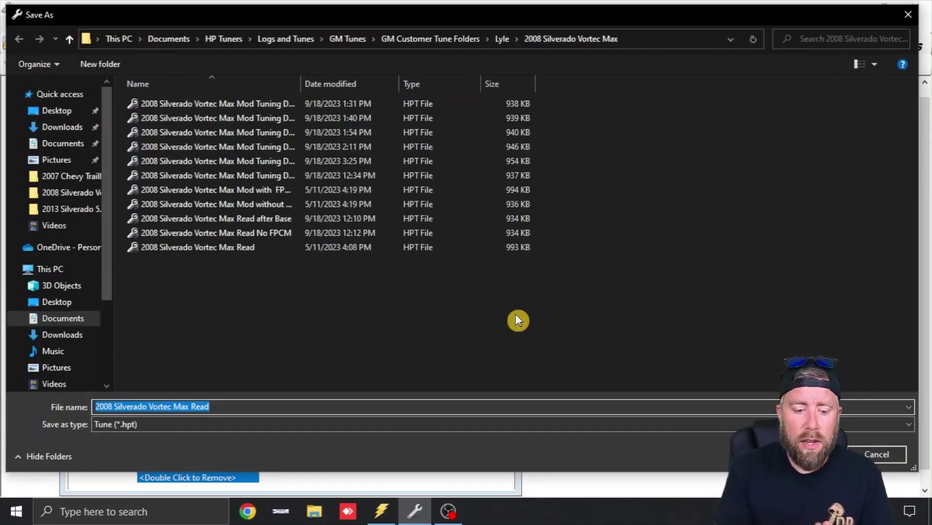
Step: Save the tune over '2008 Silverado Vortec Max Read No FPCM.hpt', replacing it, then reopen that file
left_click(246, 403)
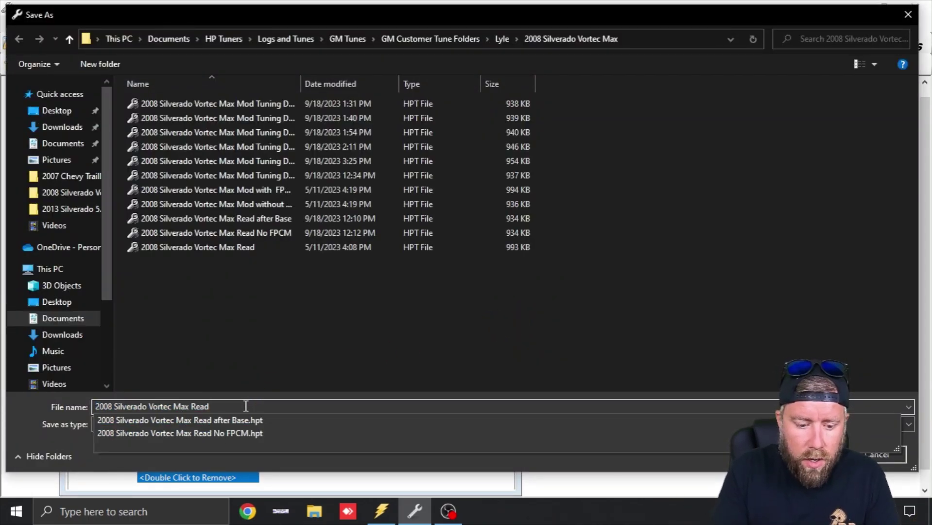
left_click(238, 433)
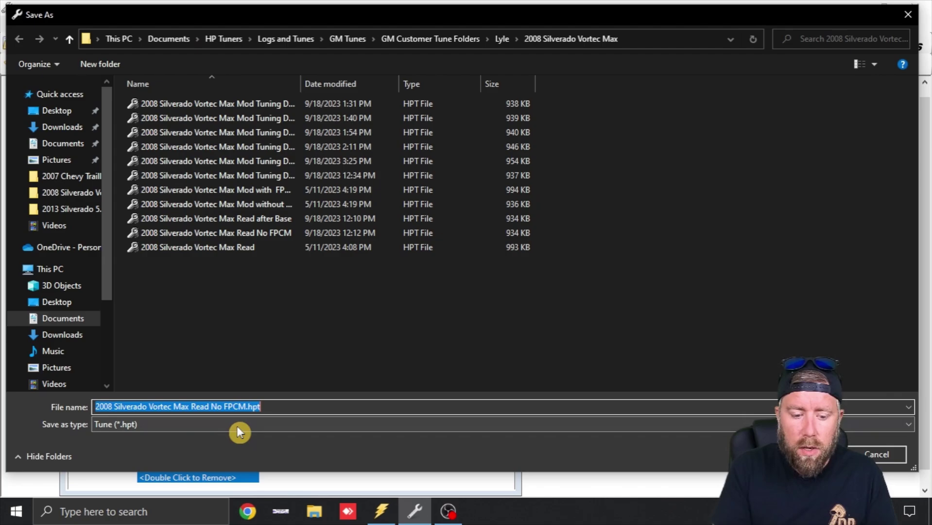
left_click(821, 454)
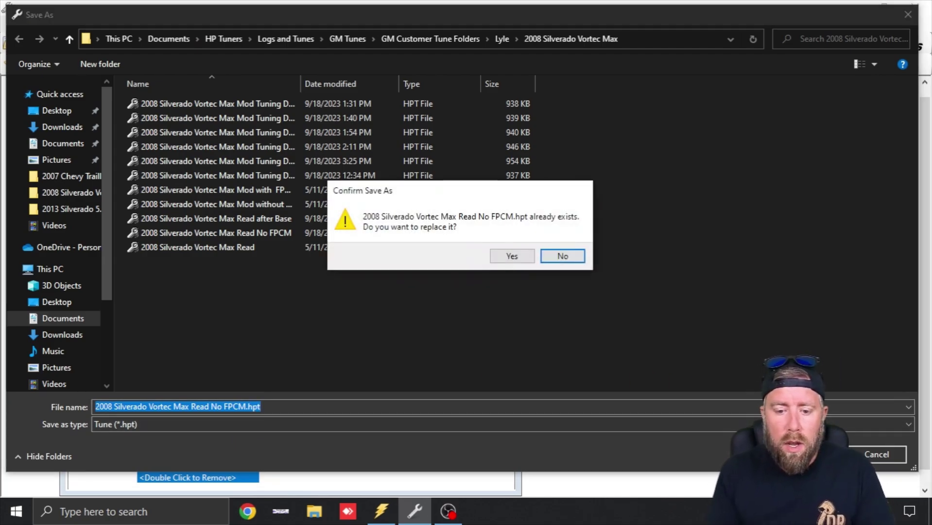
left_click(507, 255)
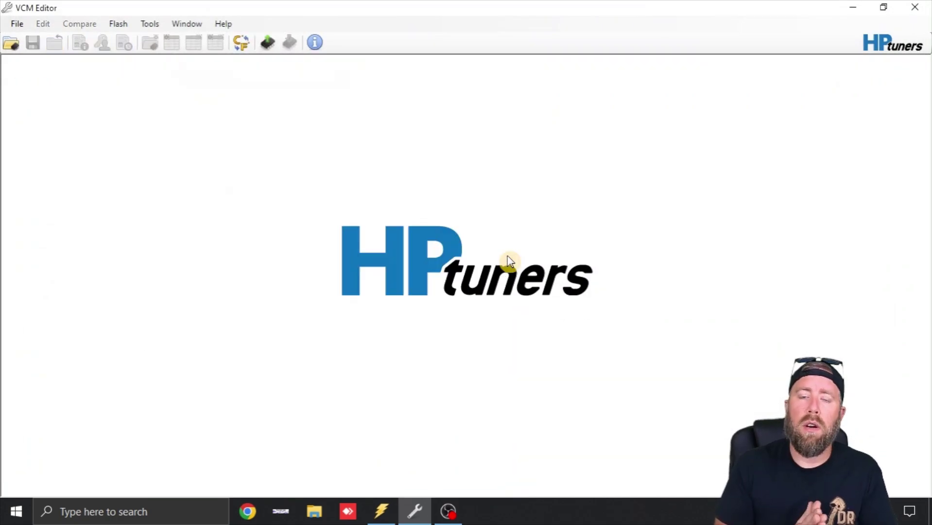
left_click(8, 46)
double_click(240, 235)
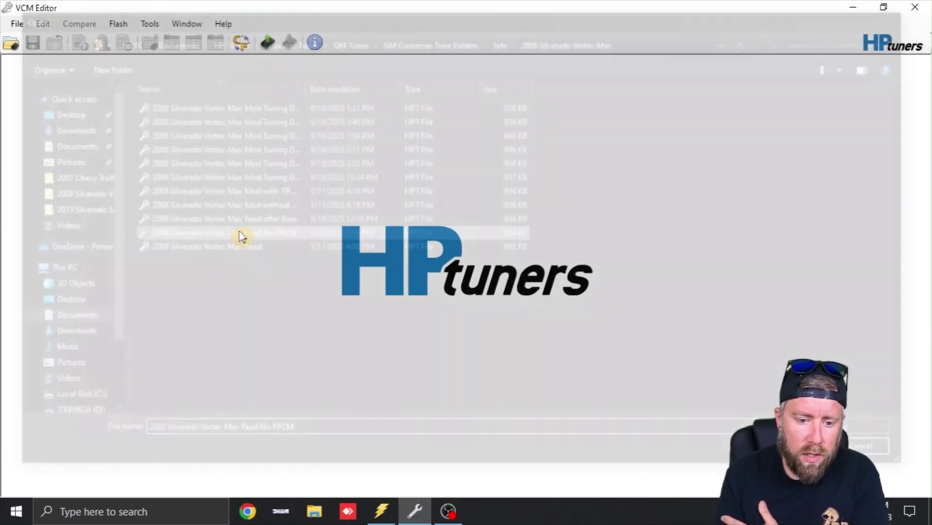